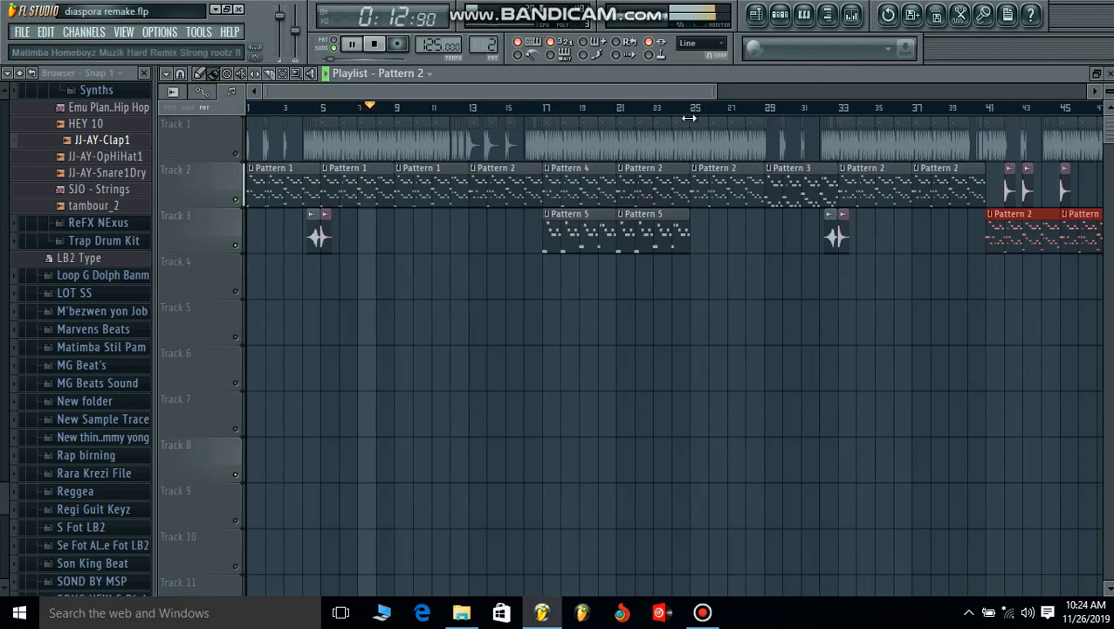
- Open Pattern 1's Organ Lead notes in the piano roll and play the pattern with all four bars in view
key(space)
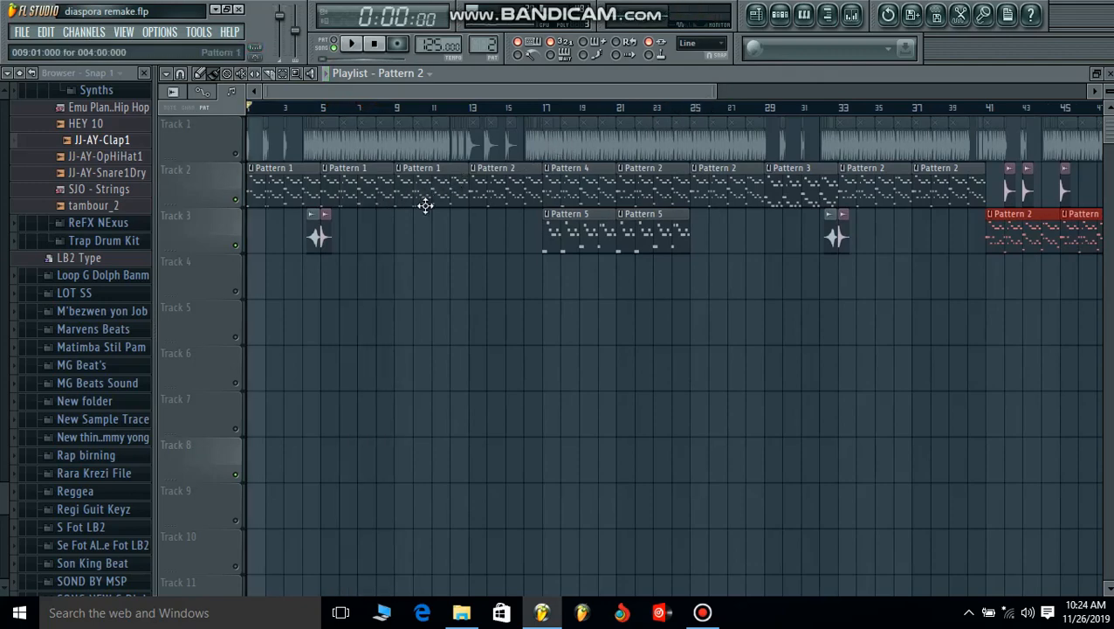
double_click(272, 186)
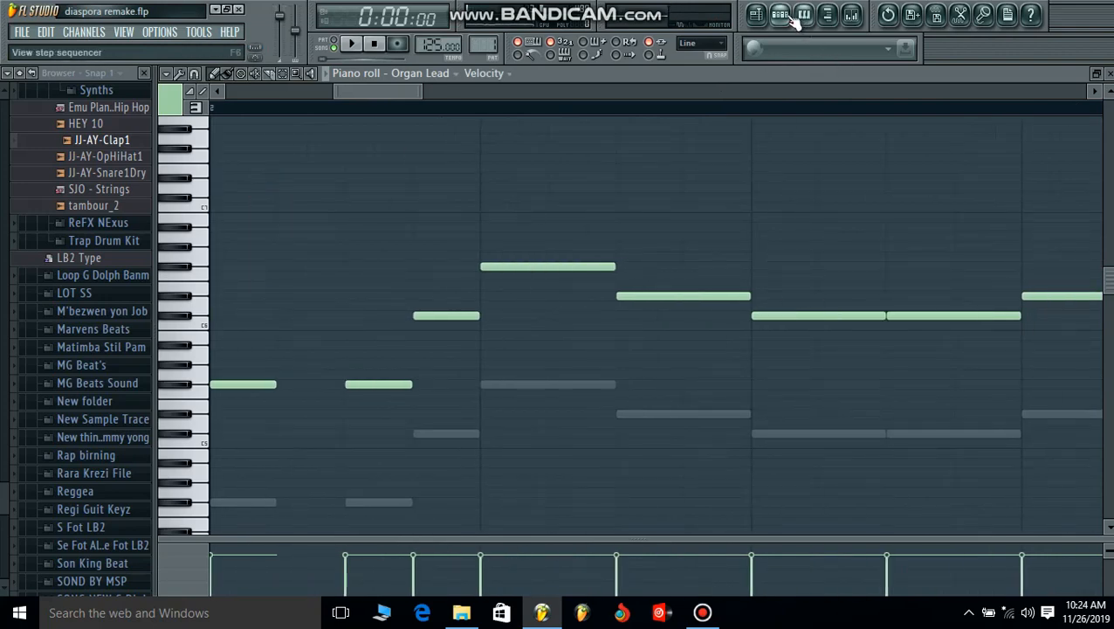
click(793, 18)
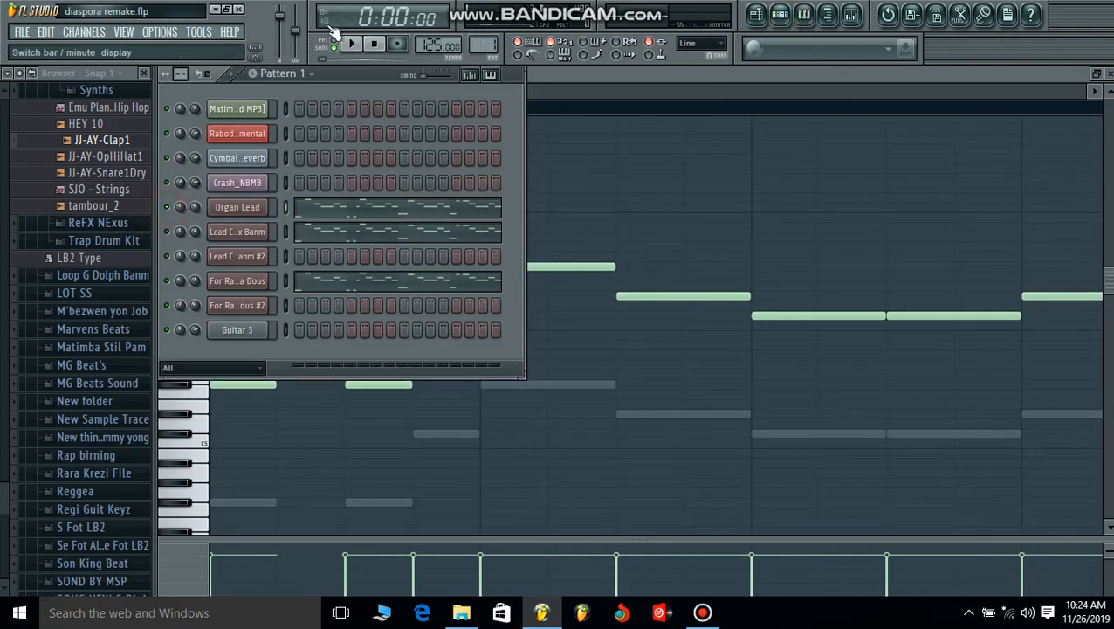
key(space)
click(325, 210)
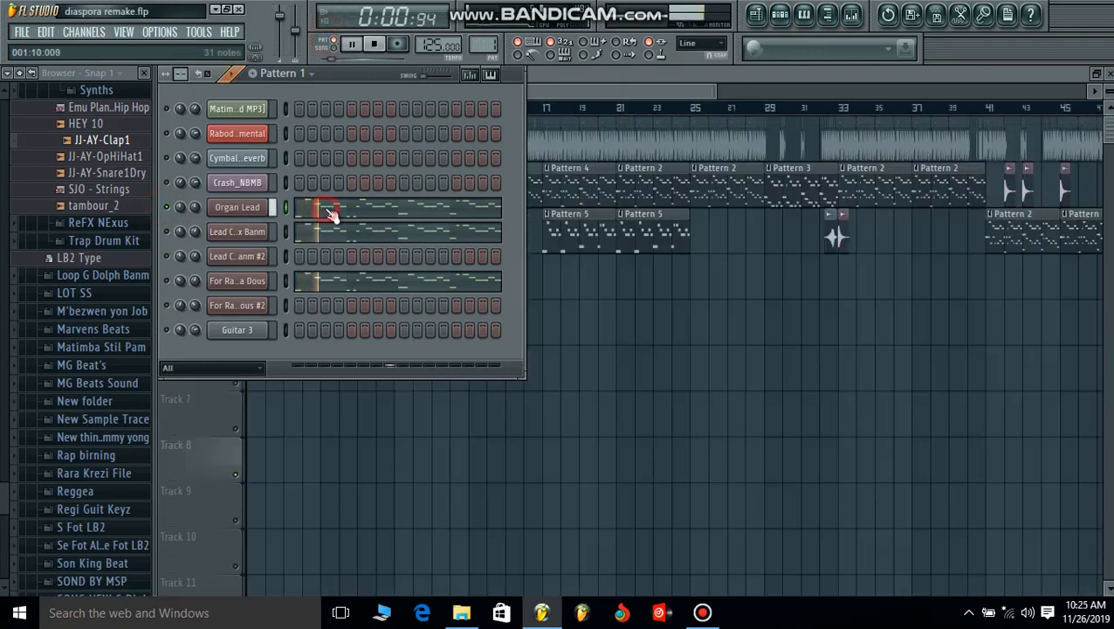
click(324, 210)
drag(314, 88, 961, 90)
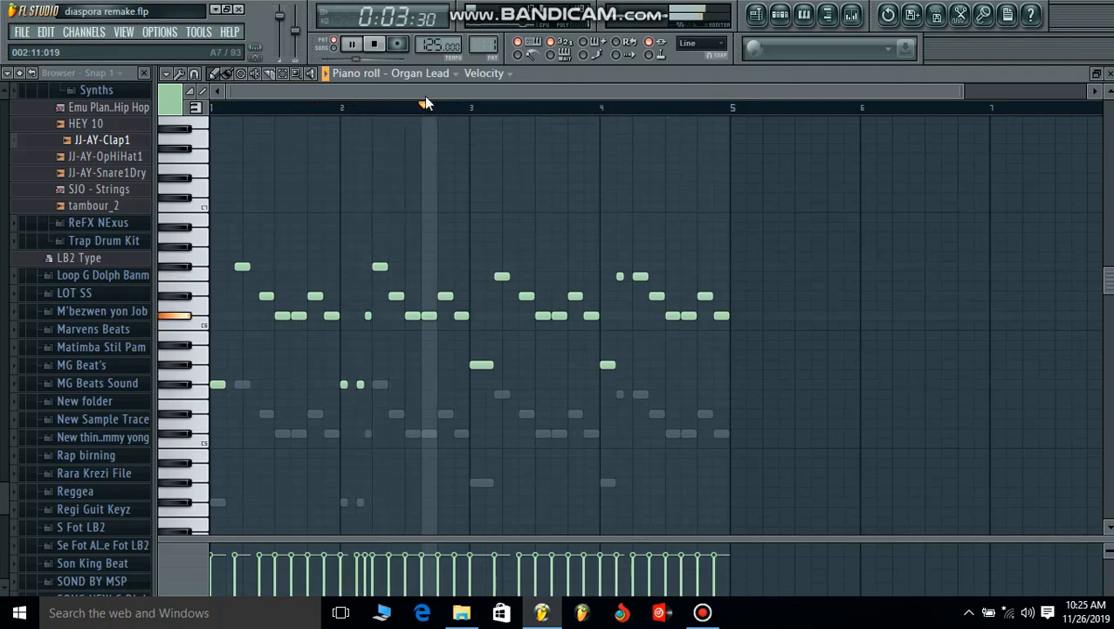
- Audition Pattern 1's Organ Lead, Lead Col Mix Banm and third lead channel separately and together from the step sequencer
click(781, 17)
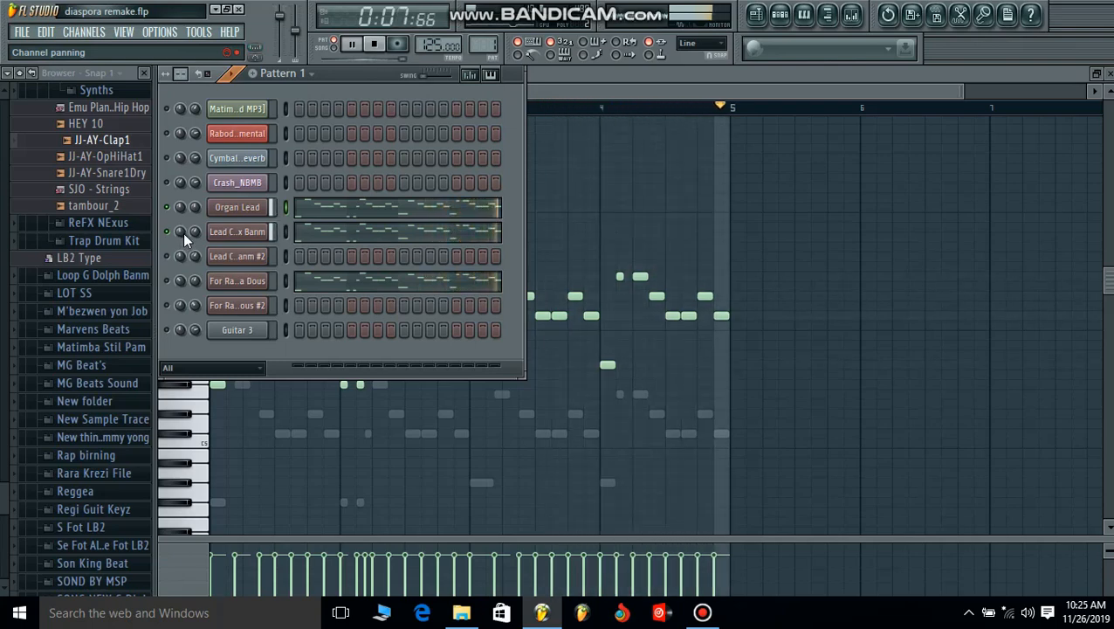
key(space)
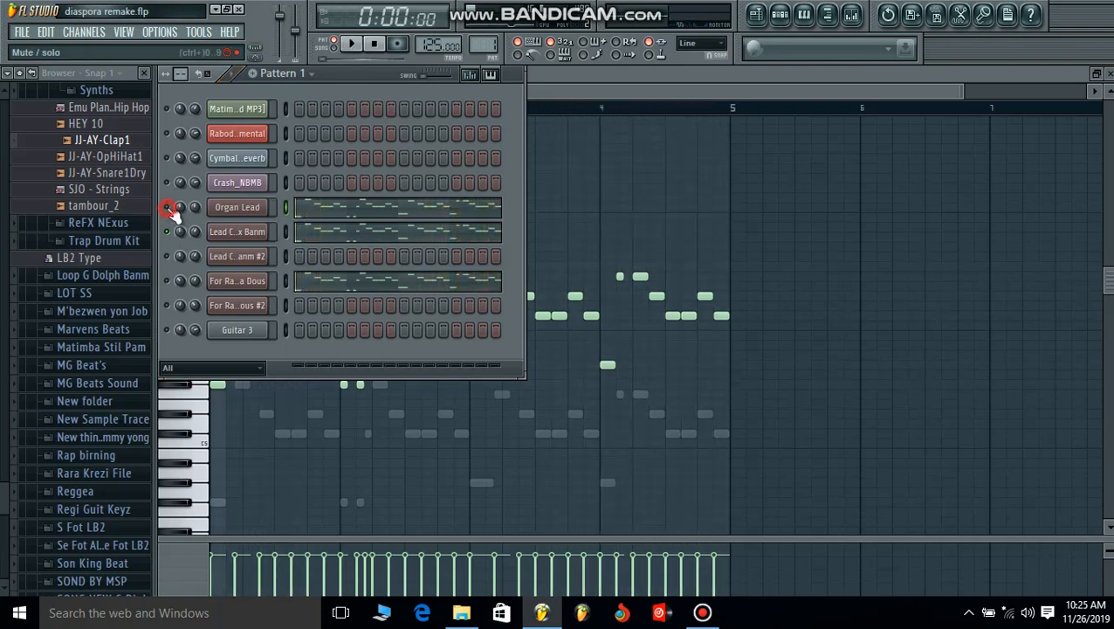
key(space)
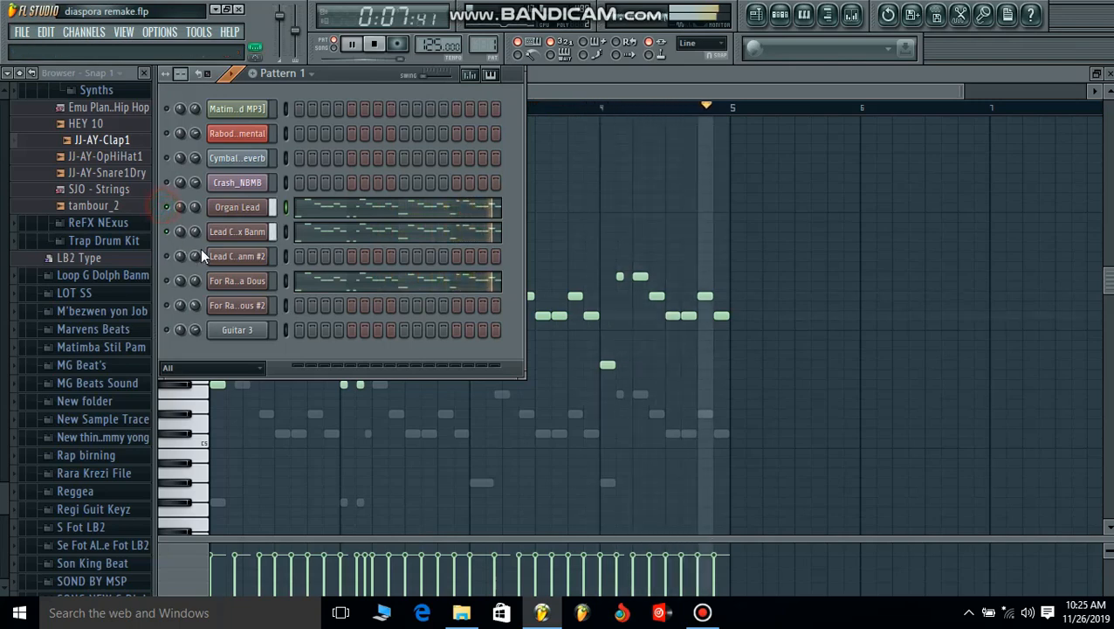
key(space)
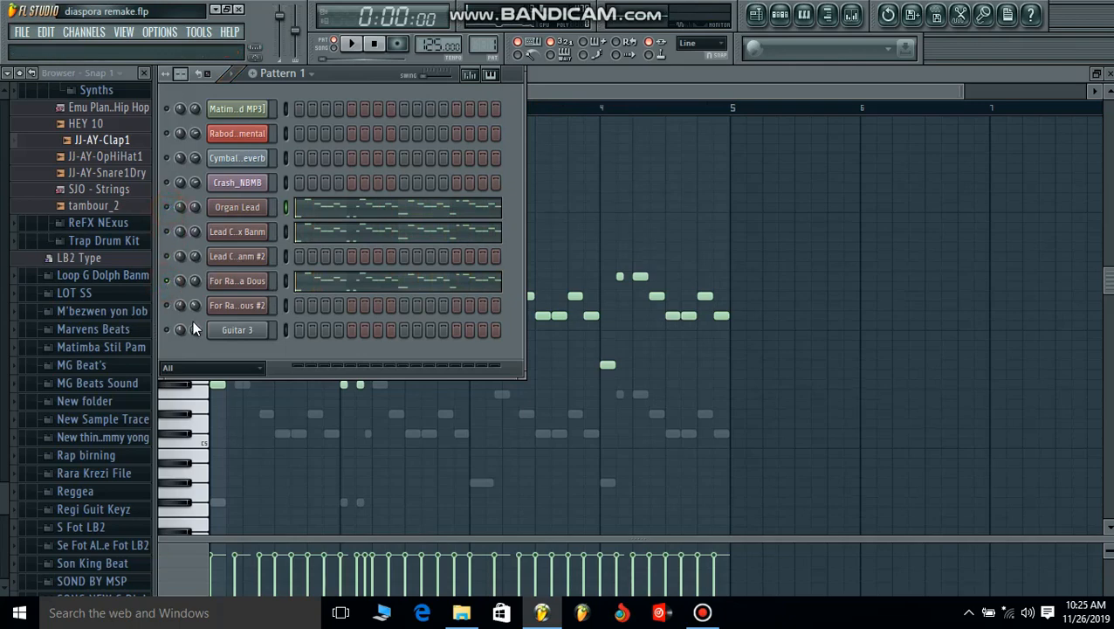
key(space)
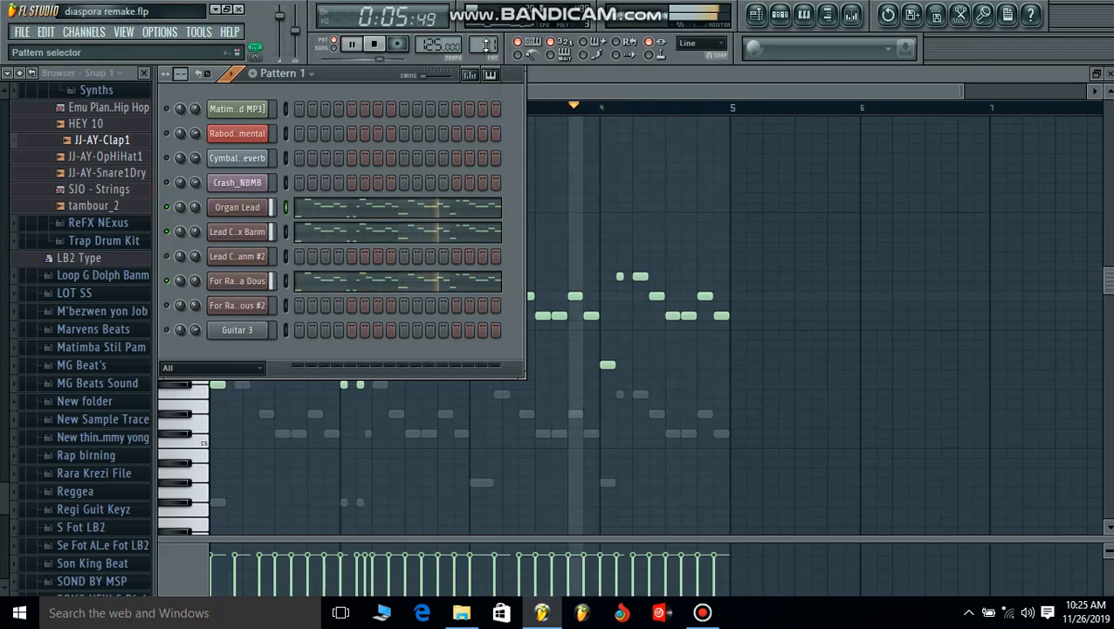
- Switch to Pattern 2 and play its lead channels
drag(487, 44, 487, 38)
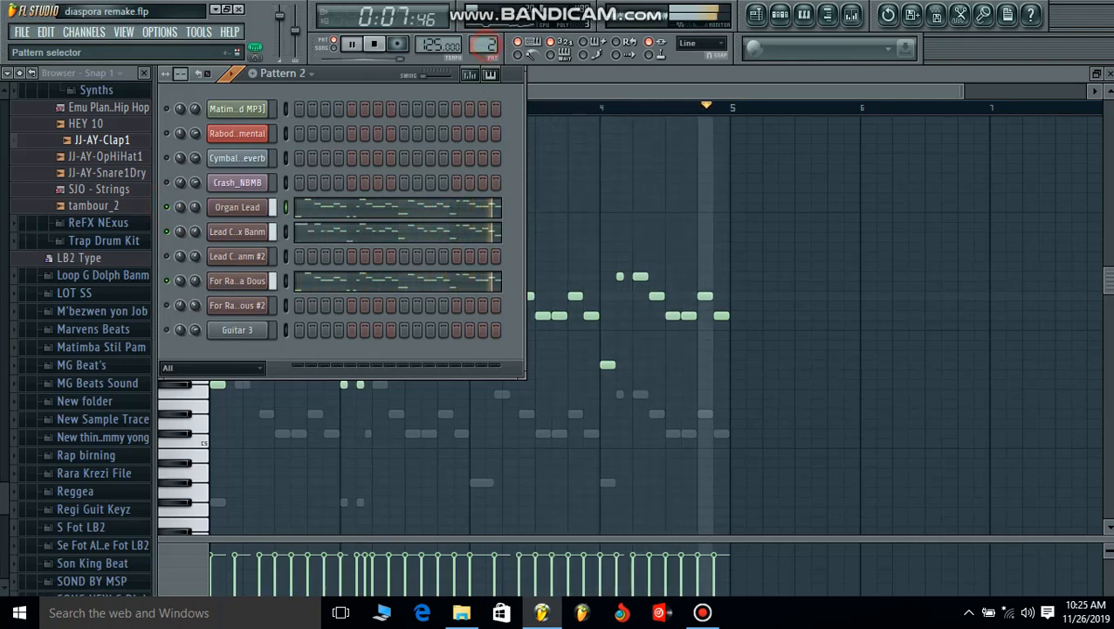
key(space)
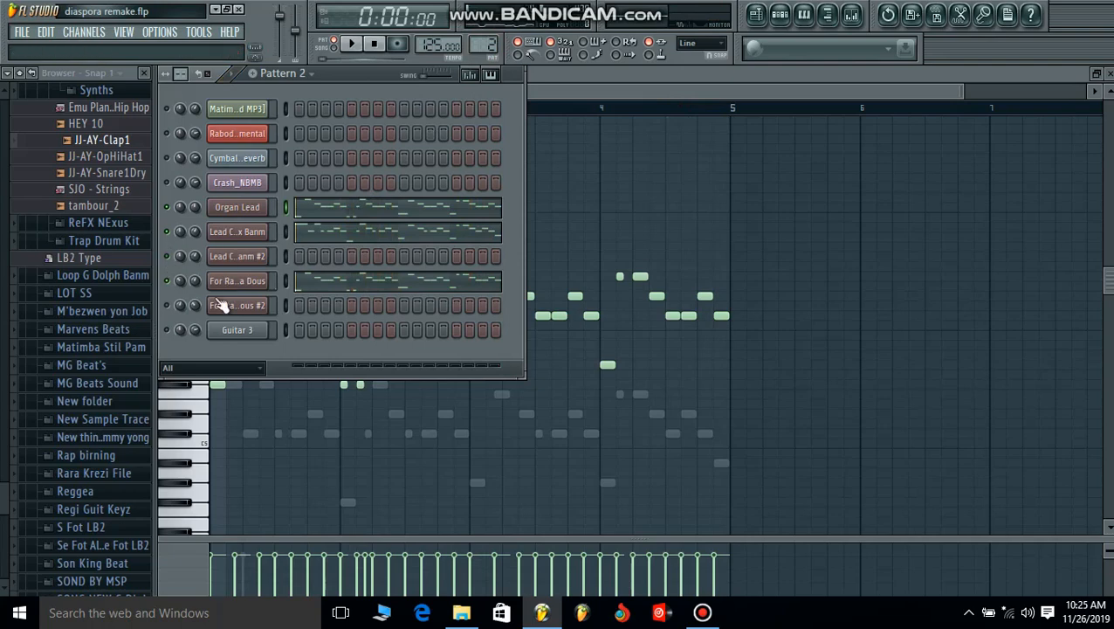
key(space)
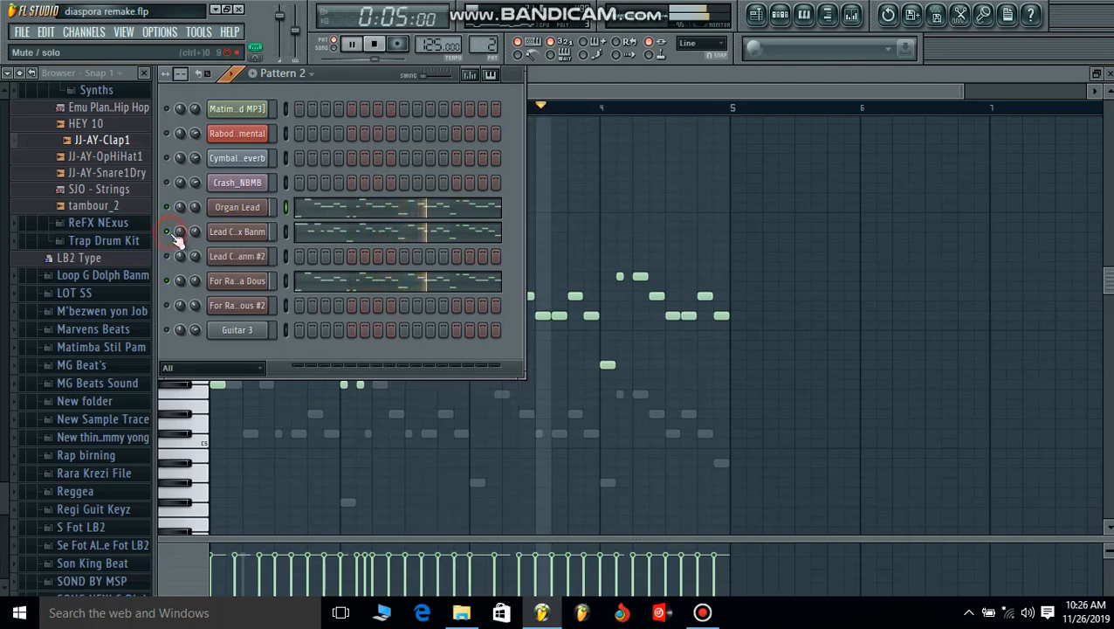
- Examine Pattern 2's Lead Col Mix Banm notes across all four bars in the piano roll, then return to the step sequencer
click(317, 231)
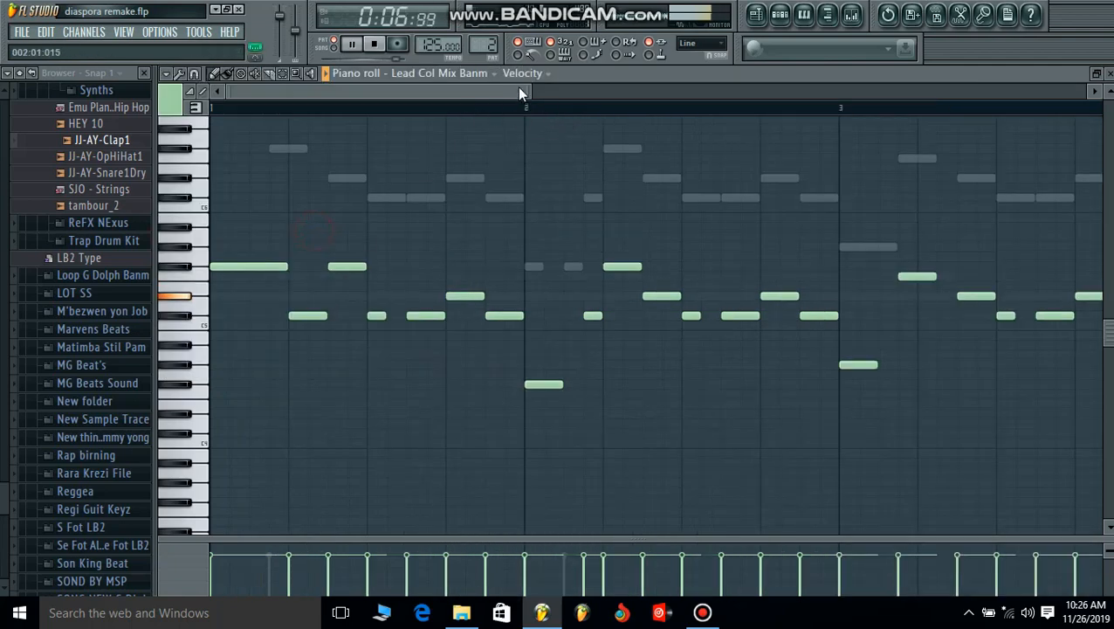
drag(529, 91, 1035, 91)
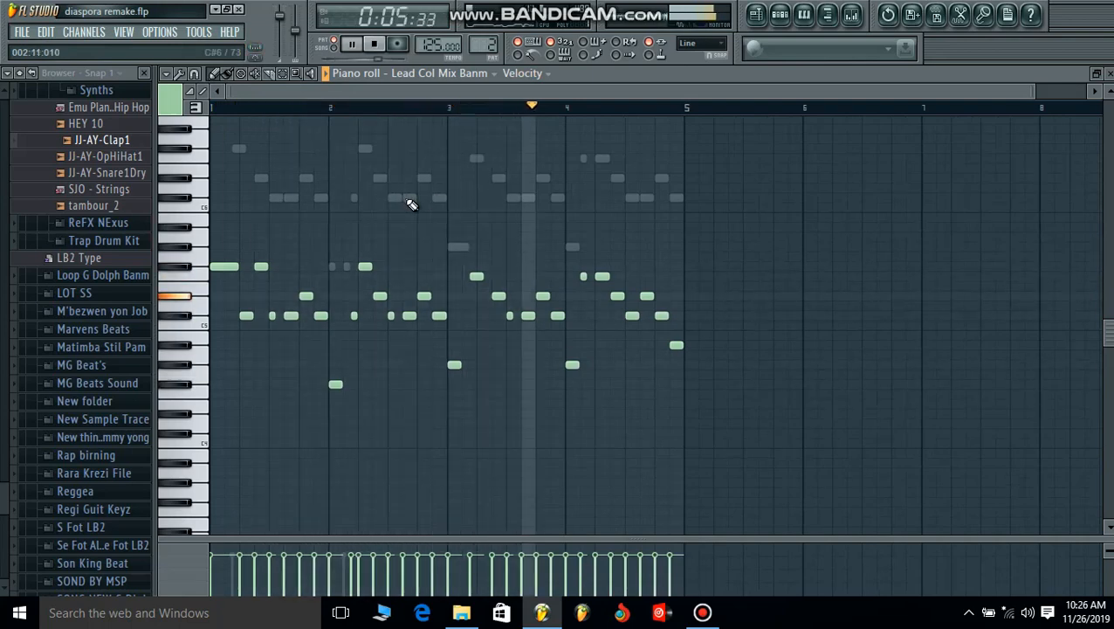
click(780, 15)
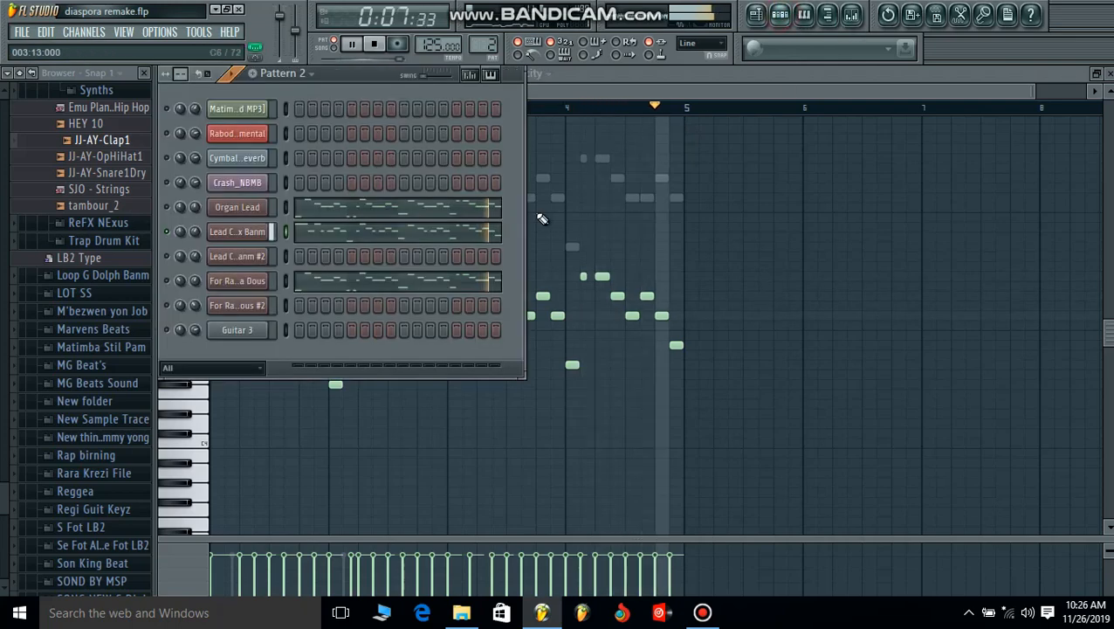
- Clone the Lead Col Mix Banm channel and open the clone's piano roll in Pattern 2
right_click(253, 231)
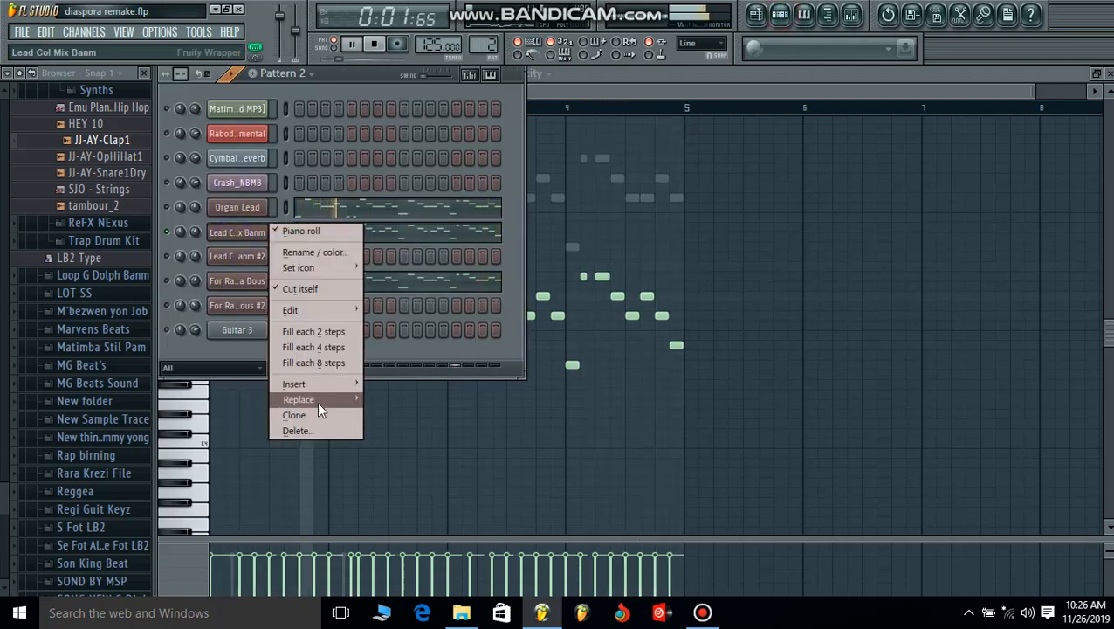
click(312, 417)
click(252, 258)
right_click(252, 258)
click(313, 254)
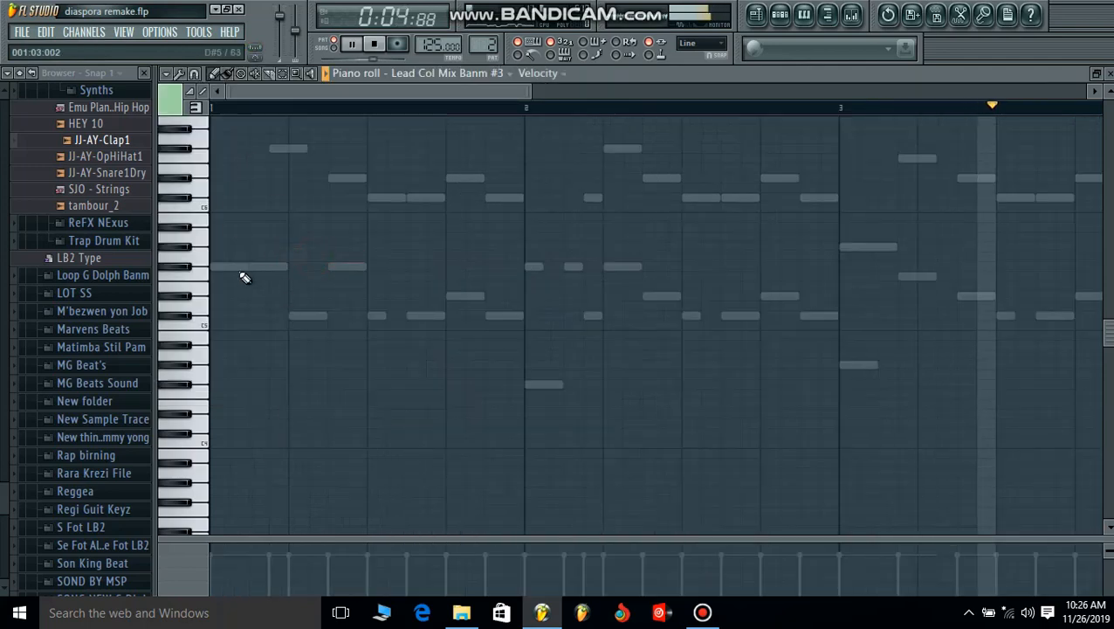
- Unmute all channels in the step sequencer and switch to Pattern 4
click(753, 15)
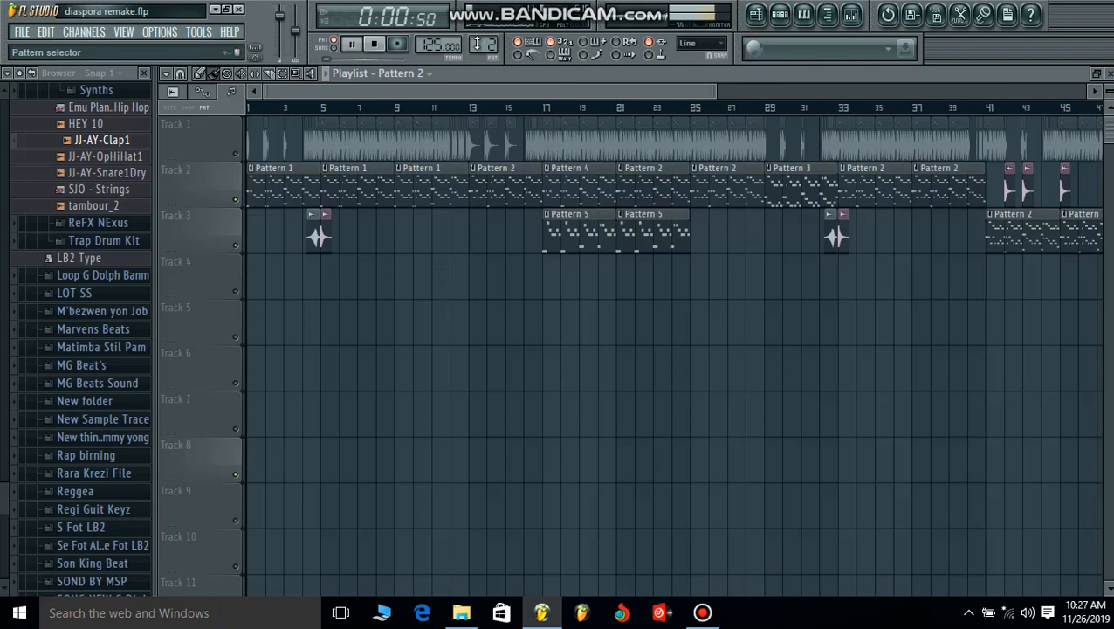
click(758, 16)
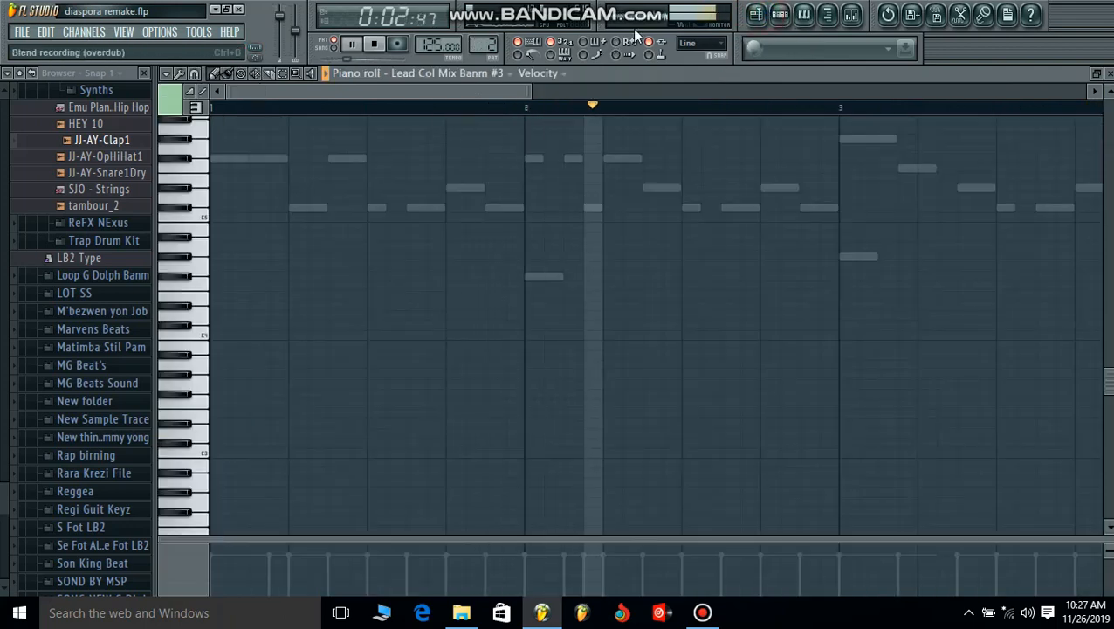
click(781, 16)
click(166, 207)
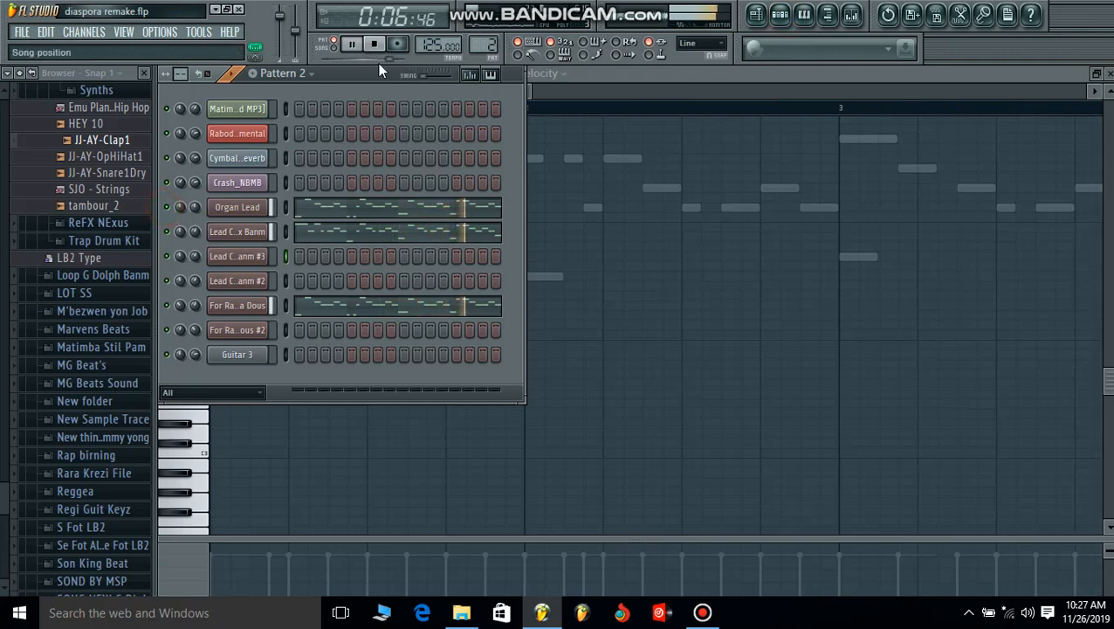
drag(478, 45, 478, 37)
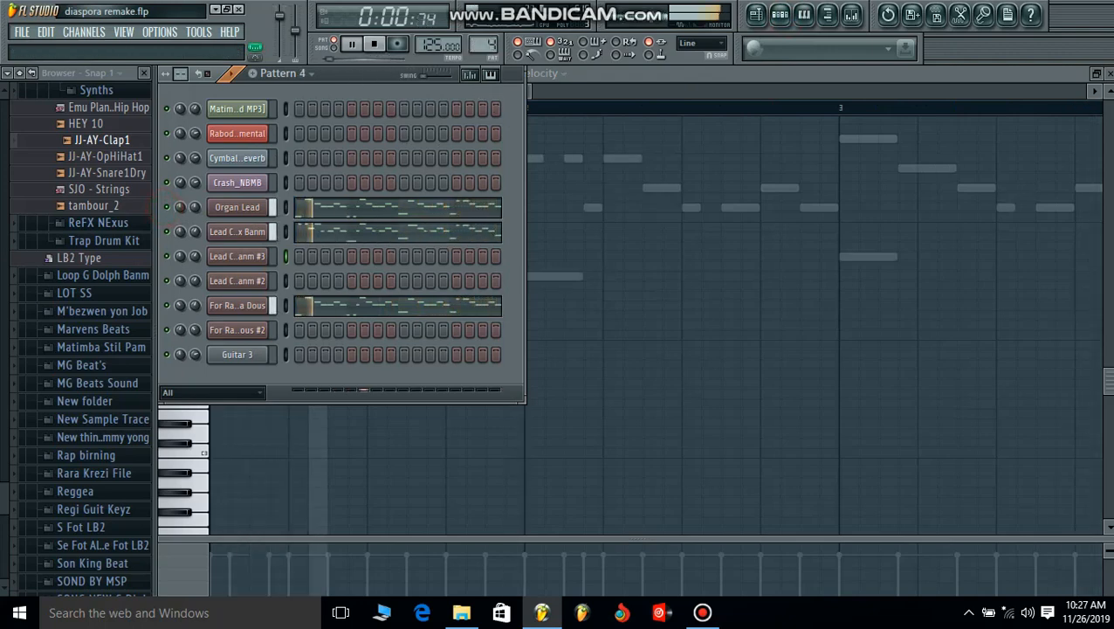
- Unmute Track 1 in the playlist and listen to the arrangement in song mode, stopping playback around bar 25
key(space)
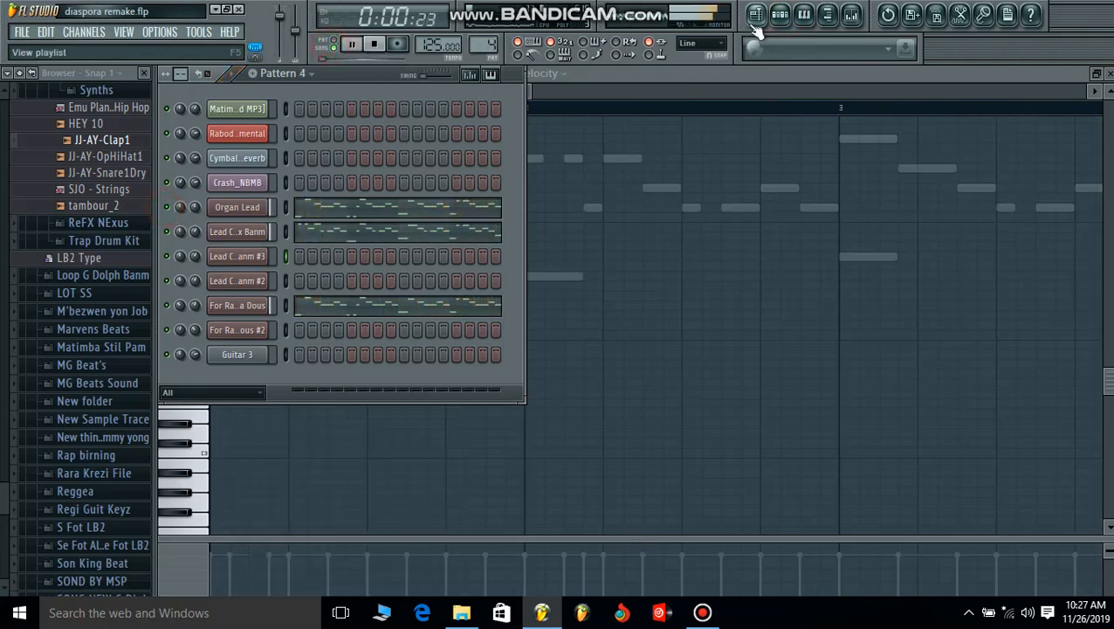
click(757, 15)
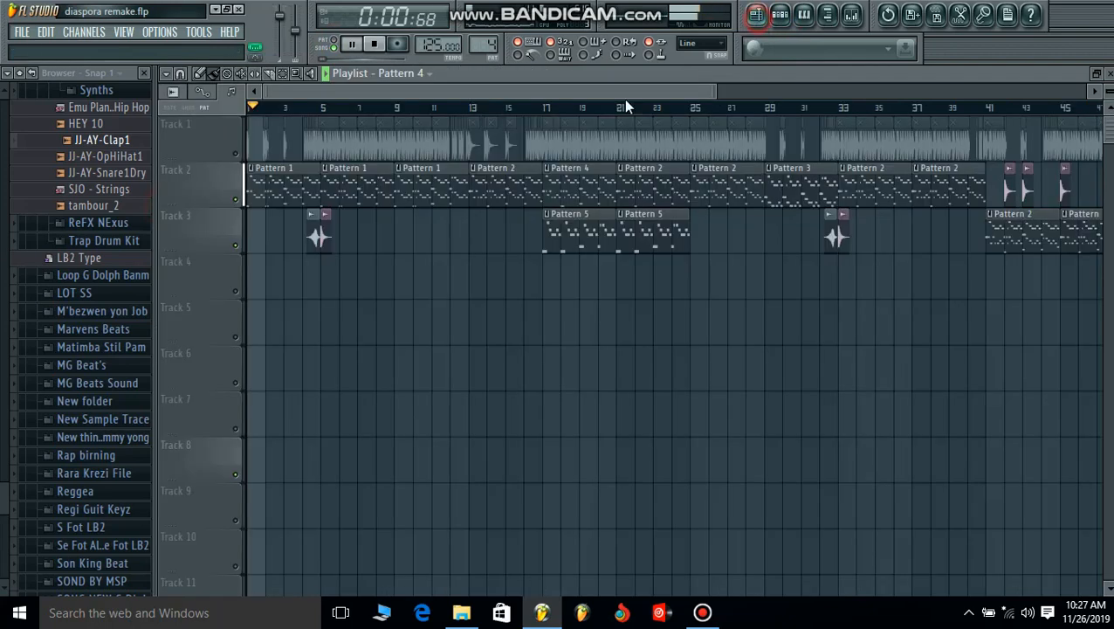
click(236, 154)
click(235, 155)
click(235, 155)
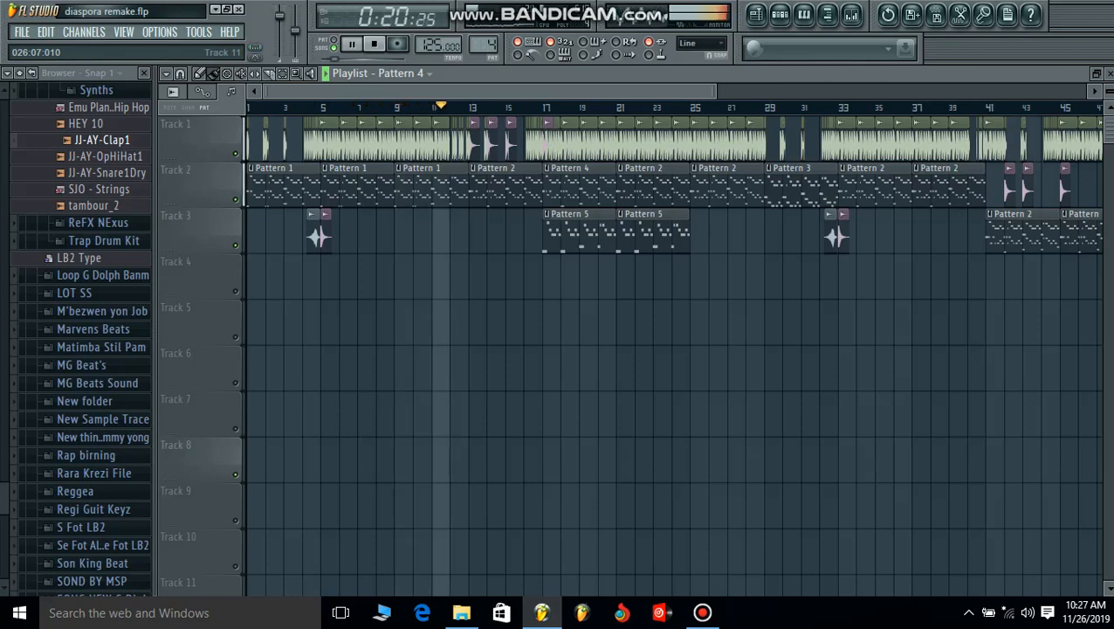
mouse_move(702, 612)
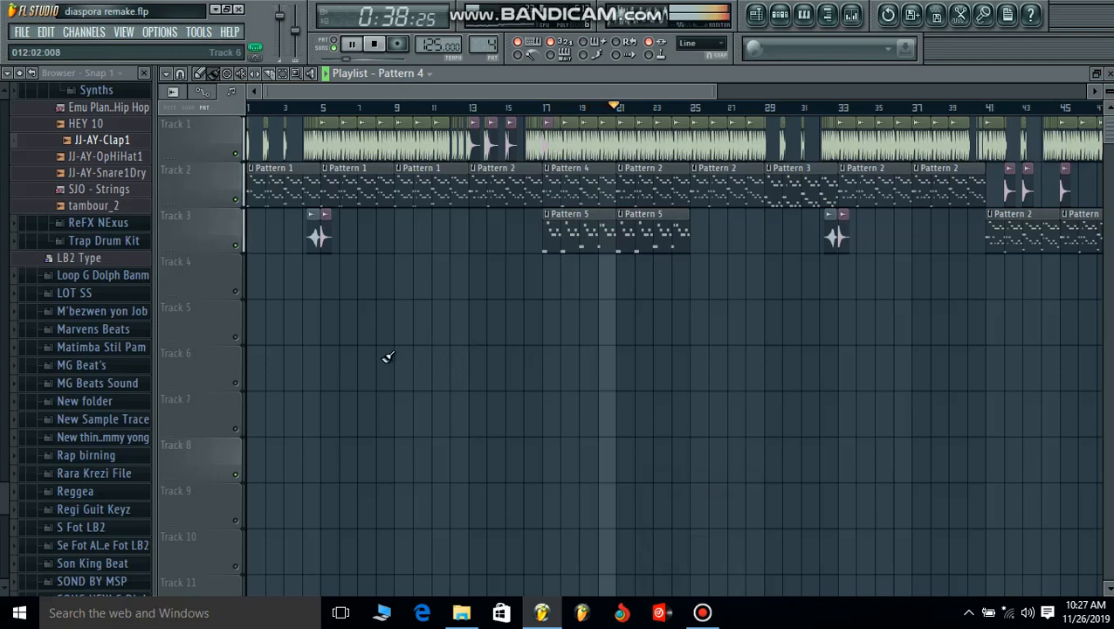
click(85, 162)
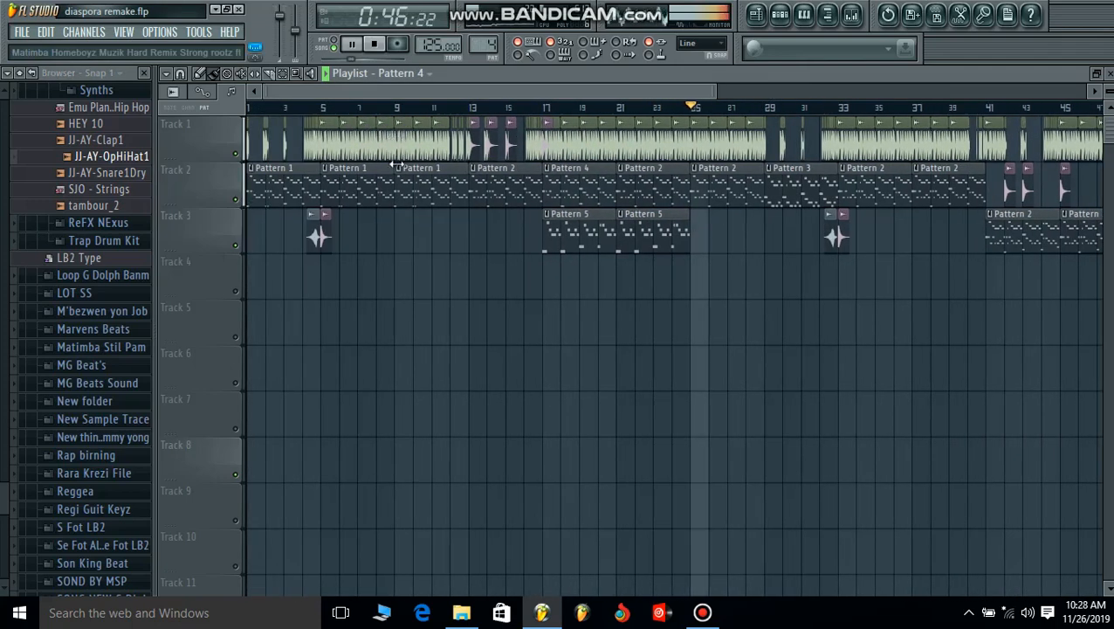
key(space)
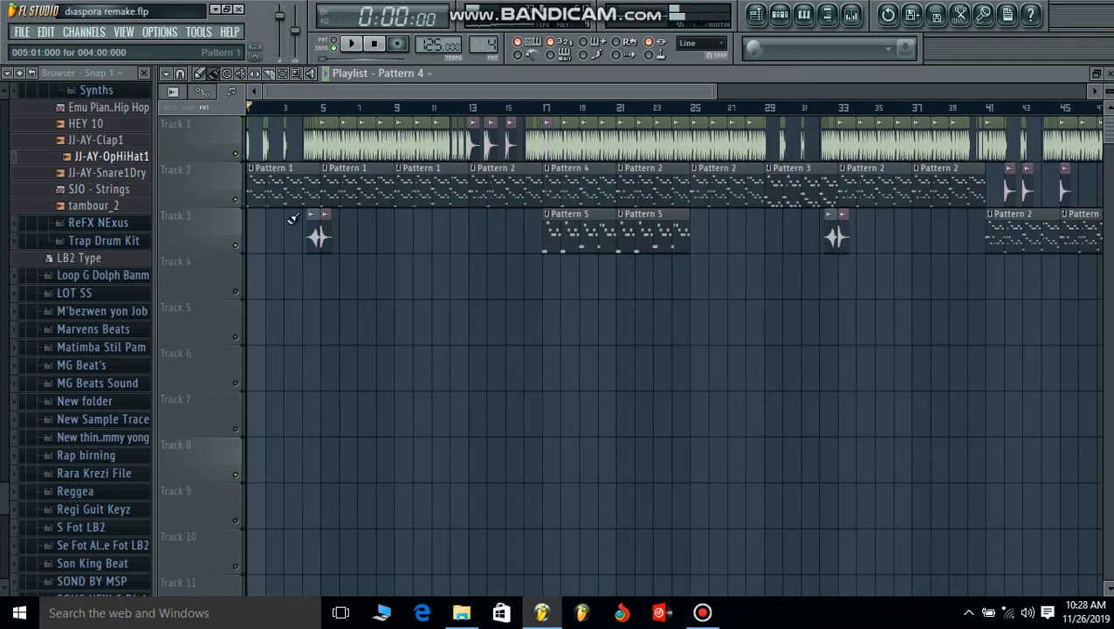
- Browse to the LB2 Sport Beat folder in the All Sound LB2 Beat pack and preview samples such as LB2 Killllll
click(30, 75)
click(87, 365)
click(122, 387)
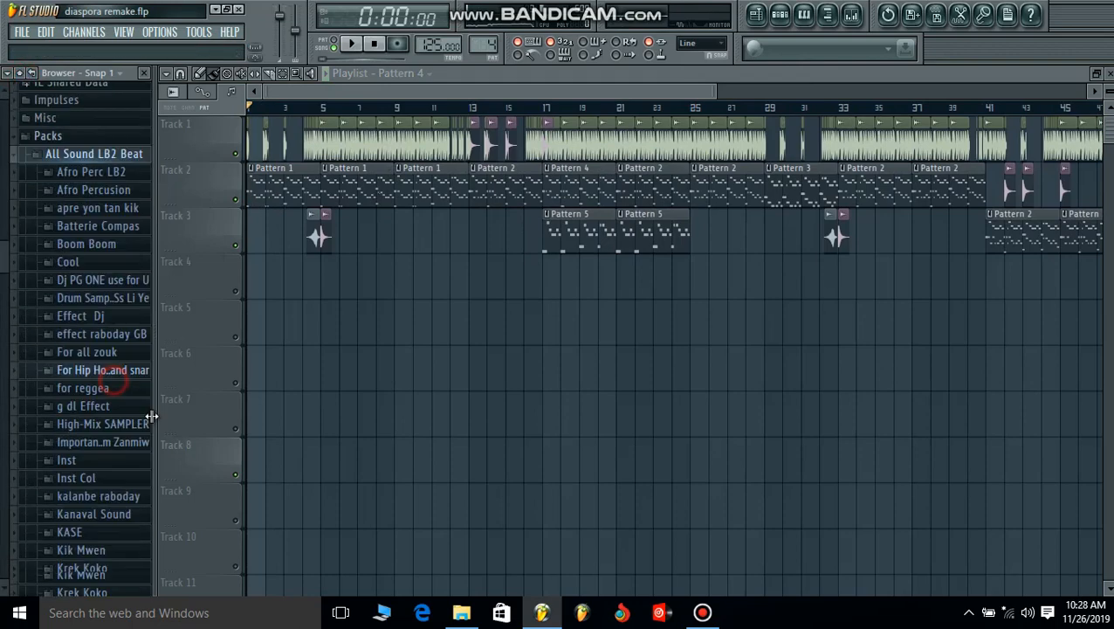
scroll(140, 349, down, 2)
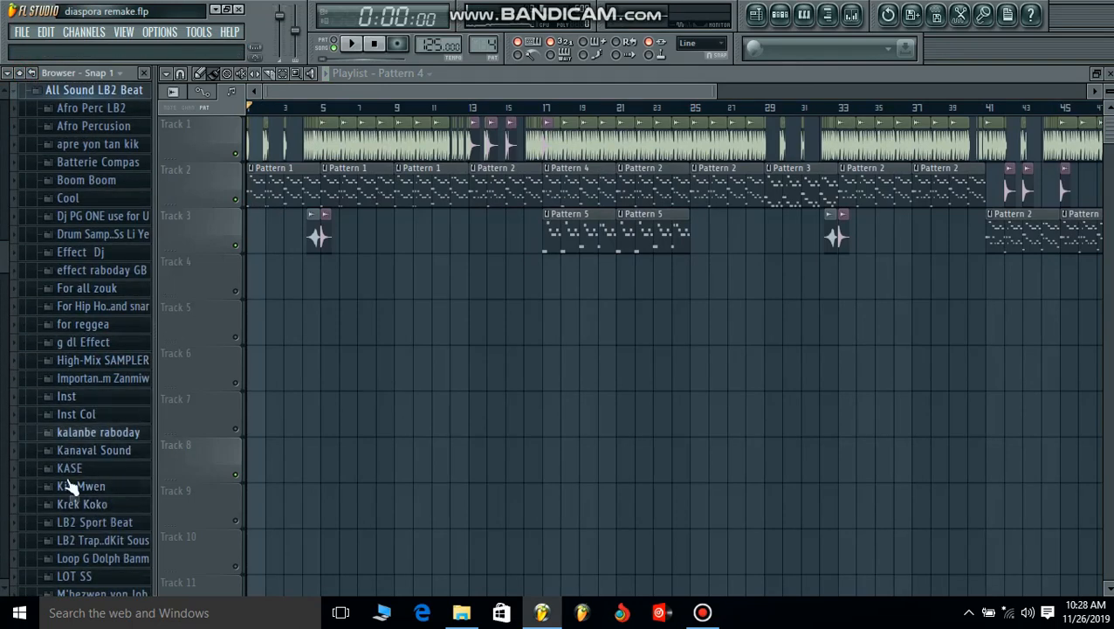
click(94, 523)
click(88, 325)
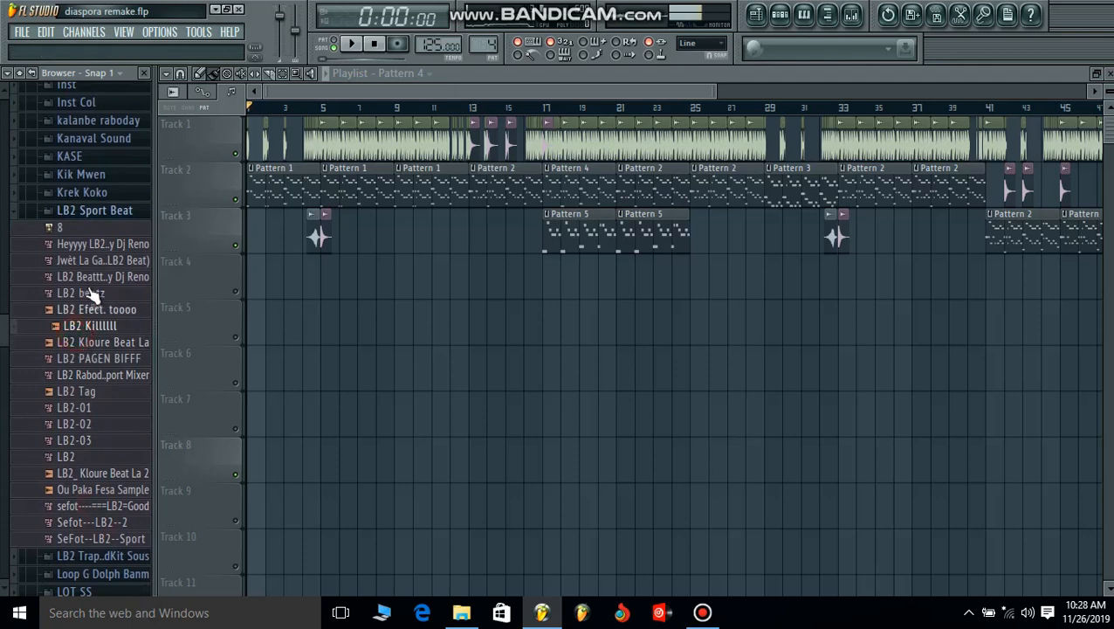
click(93, 260)
- Add the Heyyyy LB2 Beat sample to the playlist on Track 4, starting at bar 15
drag(87, 243, 403, 262)
drag(302, 271, 506, 275)
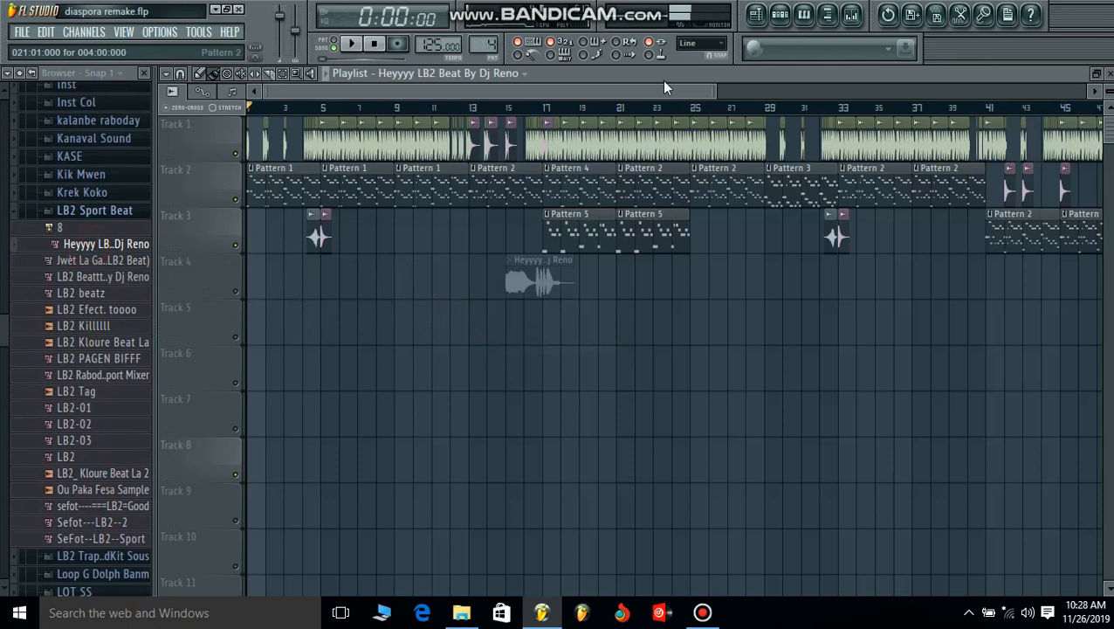
- Unmute Track 4 and play the song from bar 15 to hear the added sample
click(236, 291)
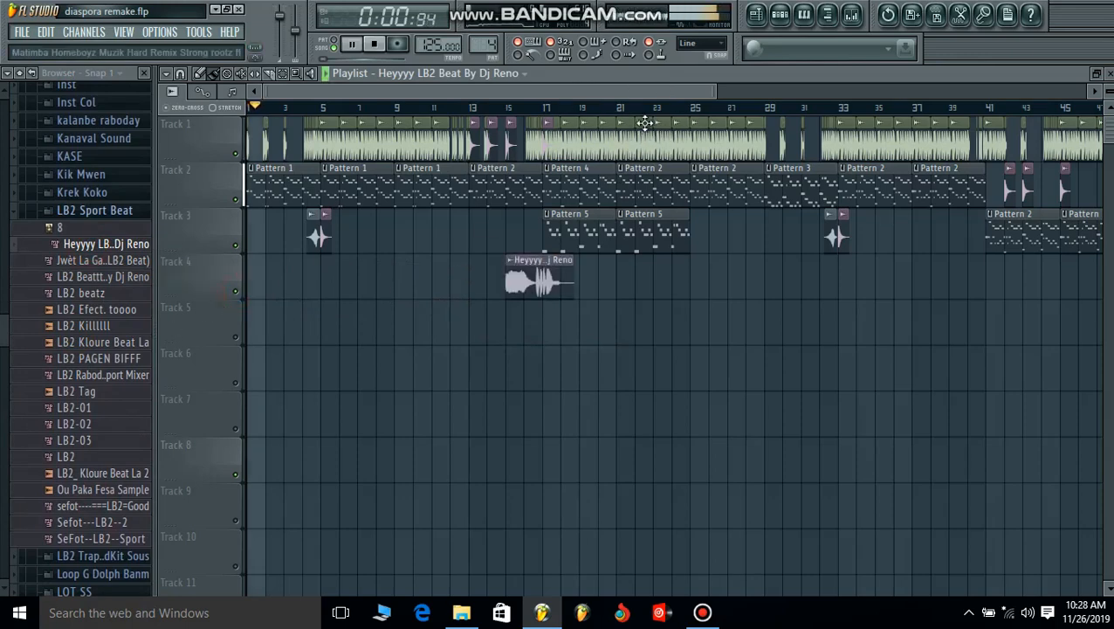
drag(717, 91, 460, 95)
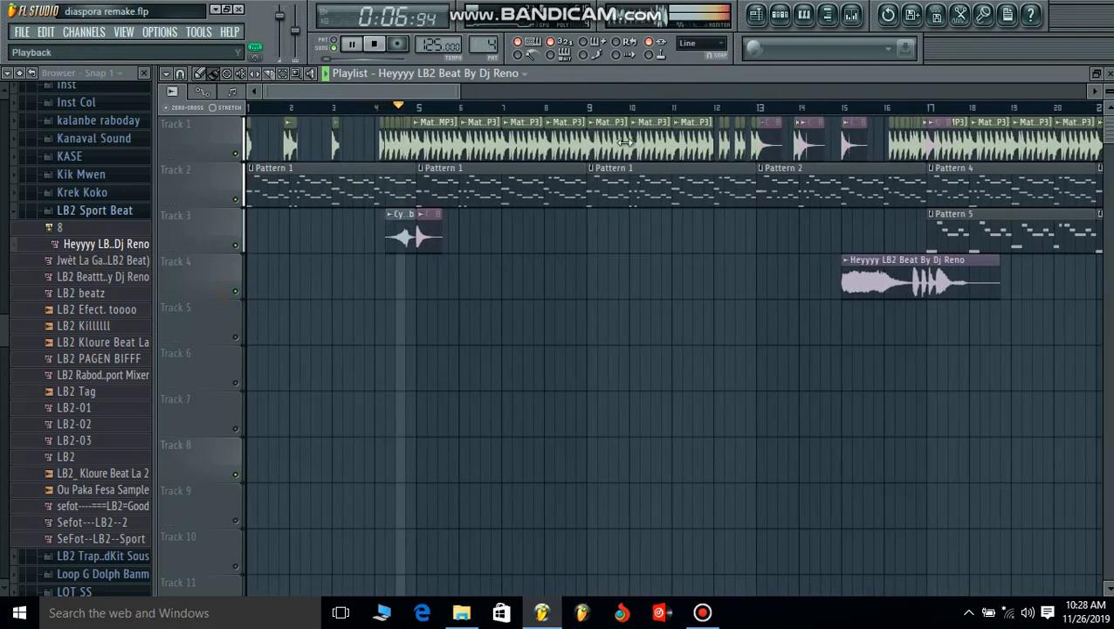
click(849, 109)
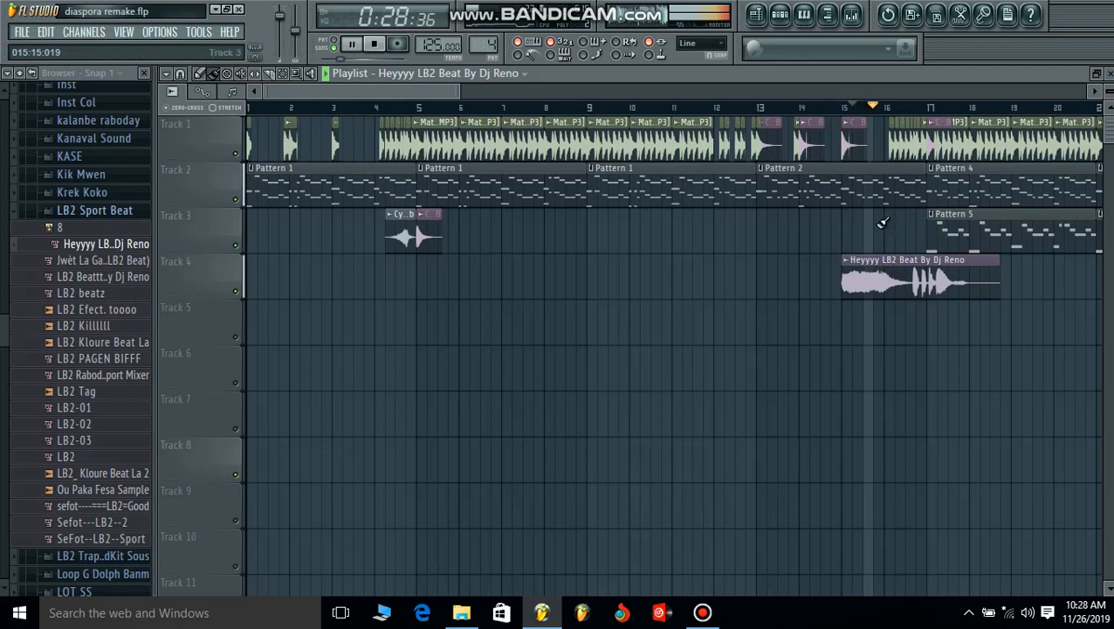
- Shift the Heyyyy LB2 Beat clip slightly ahead of bar 15 and add the Sefot---LB2--2 sample to Track 4 at about bar 31.5
drag(933, 271, 923, 275)
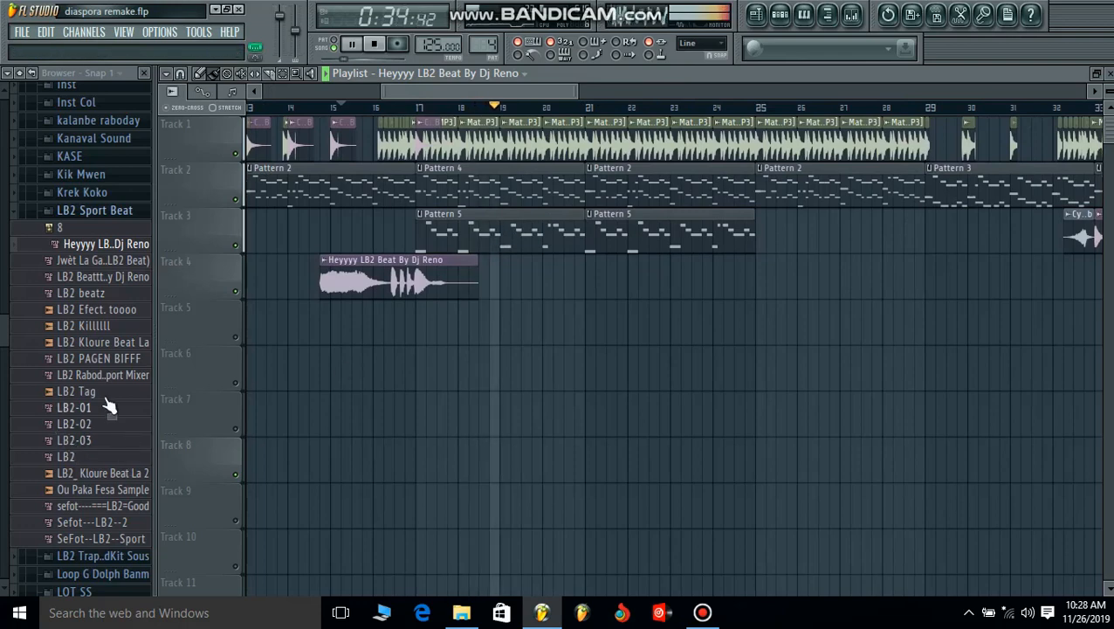
click(96, 508)
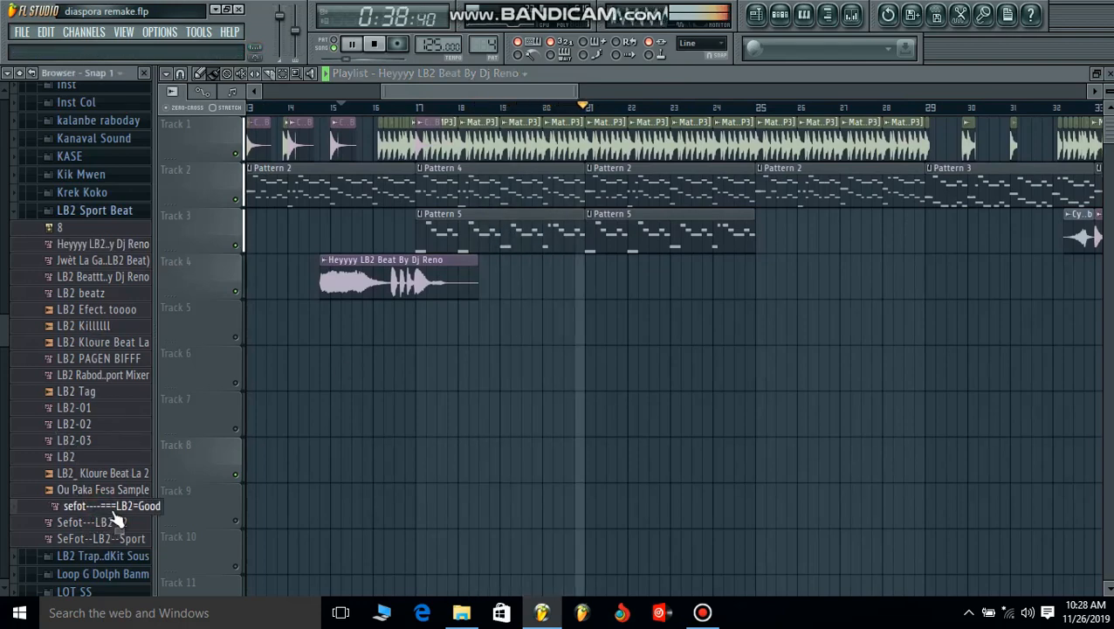
drag(114, 524, 1053, 294)
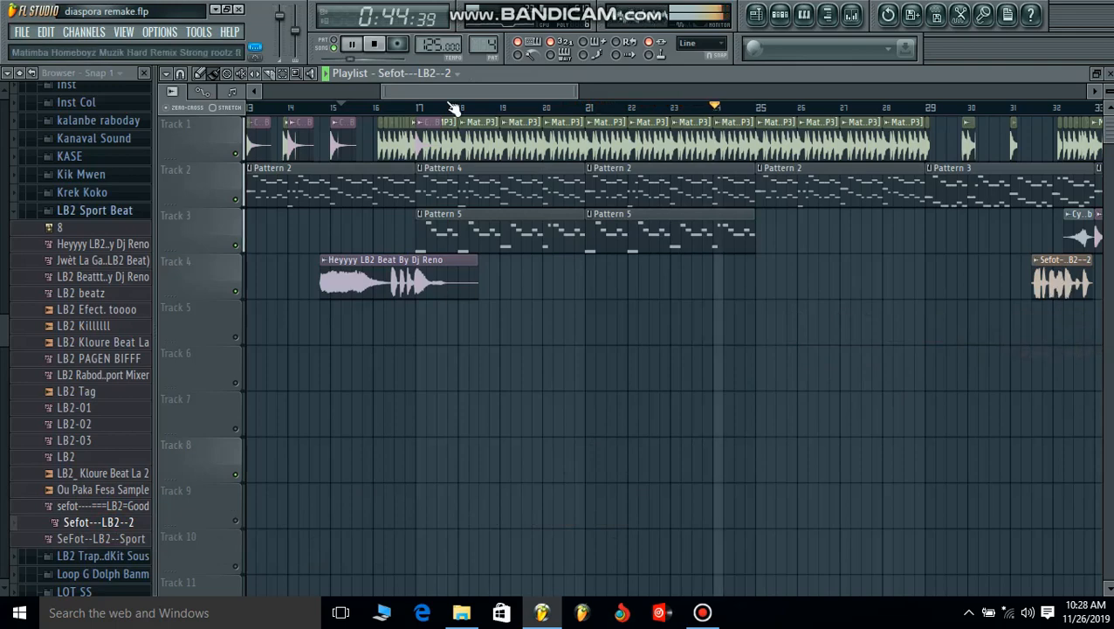
- Change the playlist snap setting and move the Sefot---LB2--2 clip on Track 4 to start at about 032:04
click(682, 92)
drag(682, 92, 622, 92)
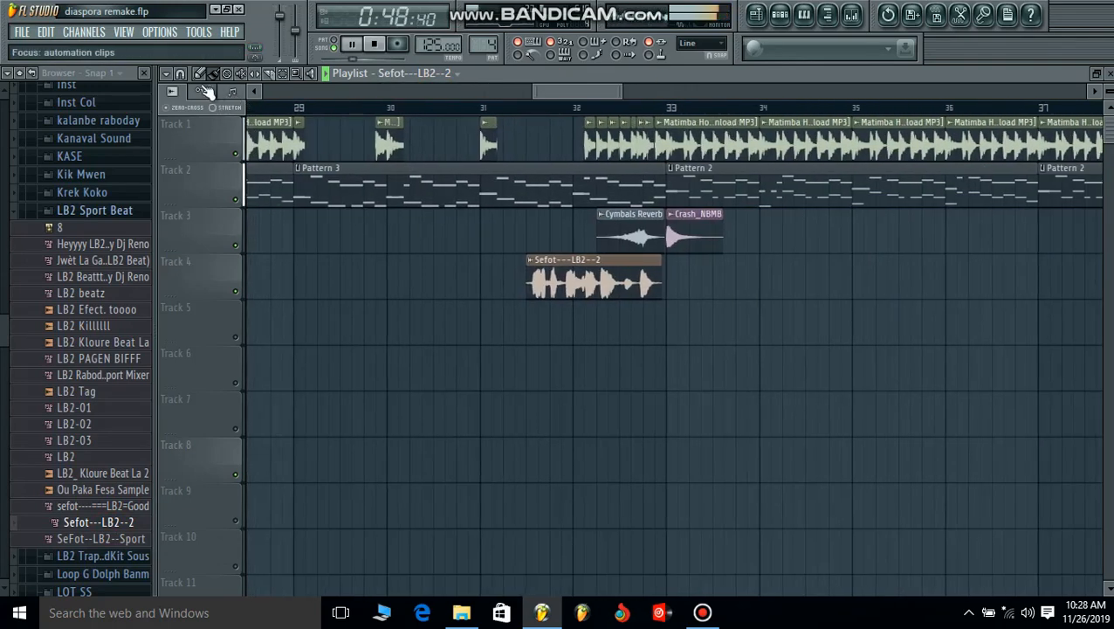
click(188, 75)
click(201, 147)
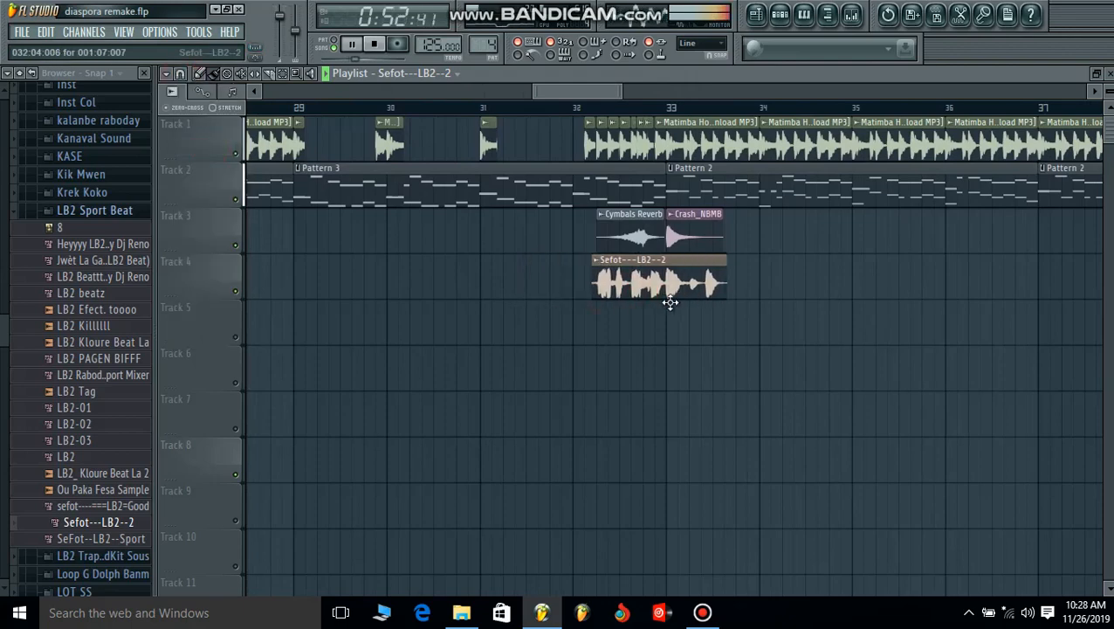
double_click(668, 286)
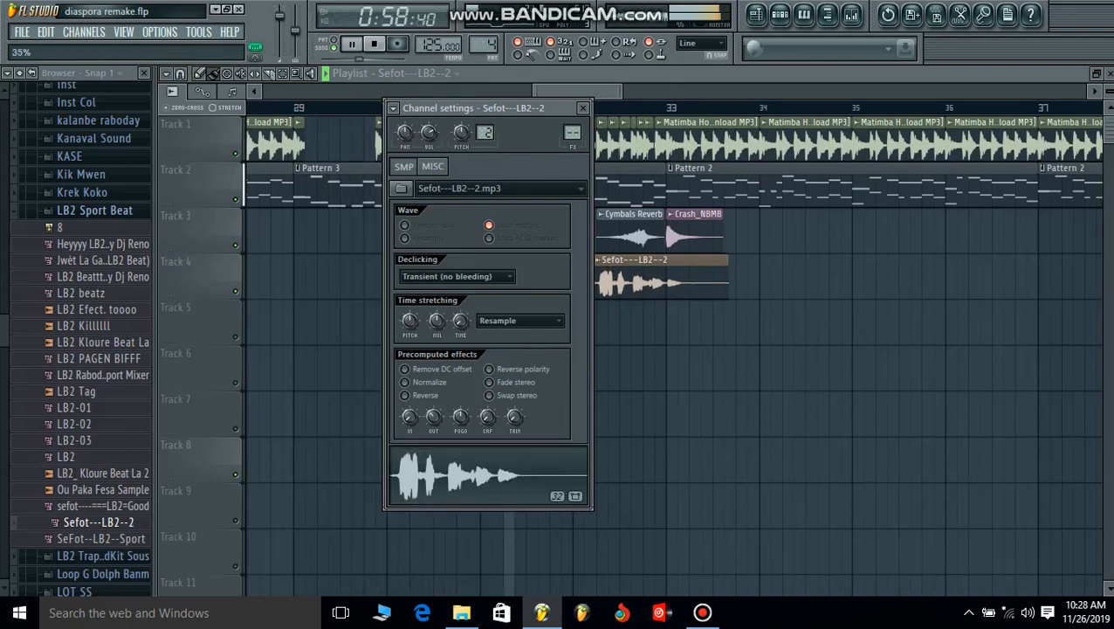
click(609, 99)
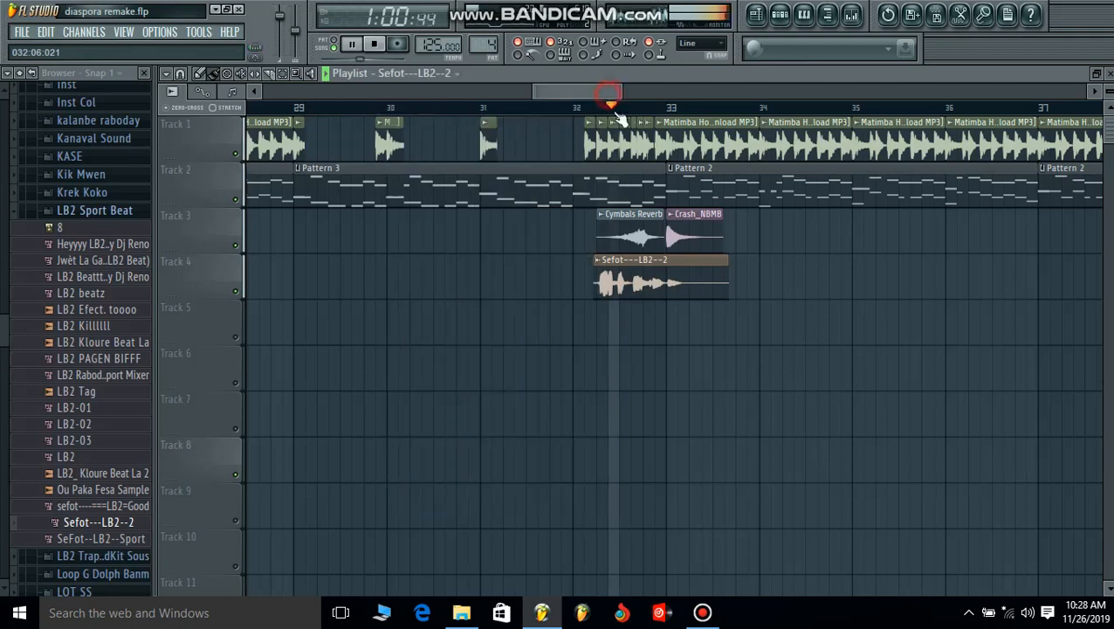
double_click(655, 282)
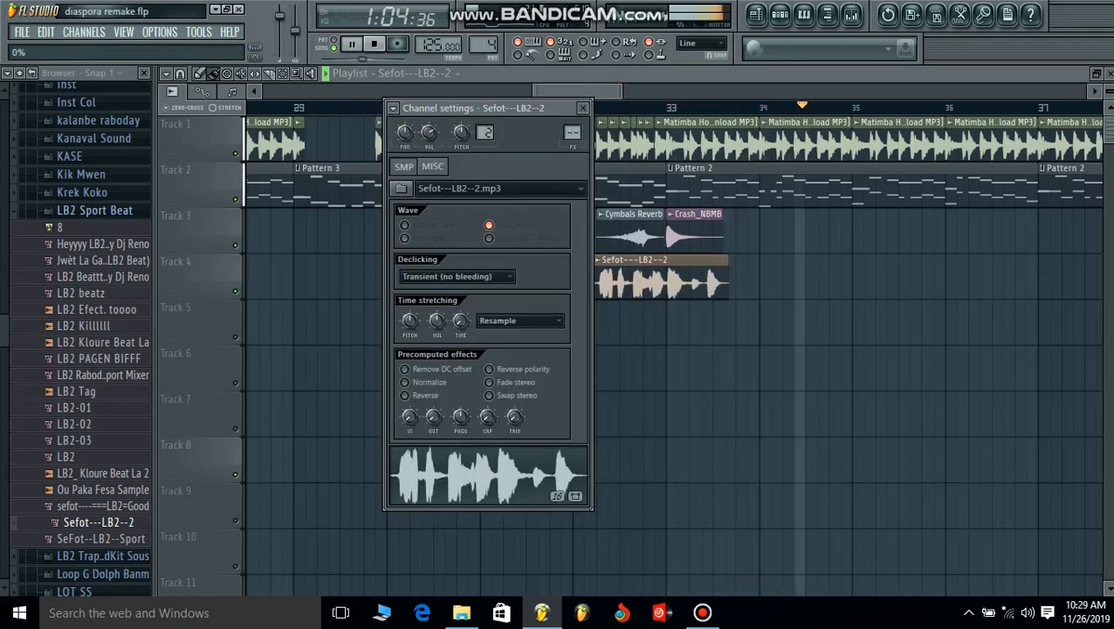
- Trim the end of the Sefot---LB2--2 clip on Track 4 to just past bar 33, making it about one bar long
drag(727, 278, 683, 291)
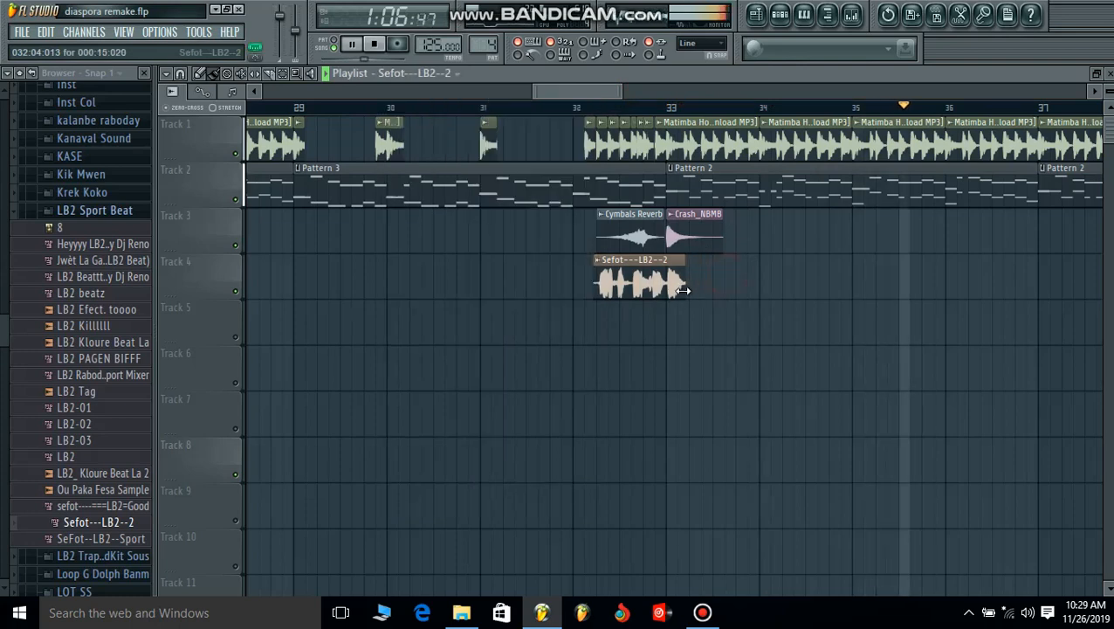
- Skip playback ahead to the later section and erase the leftover clips at the far end of the playlist arrangement
drag(595, 91, 967, 92)
click(665, 108)
right_click(1040, 177)
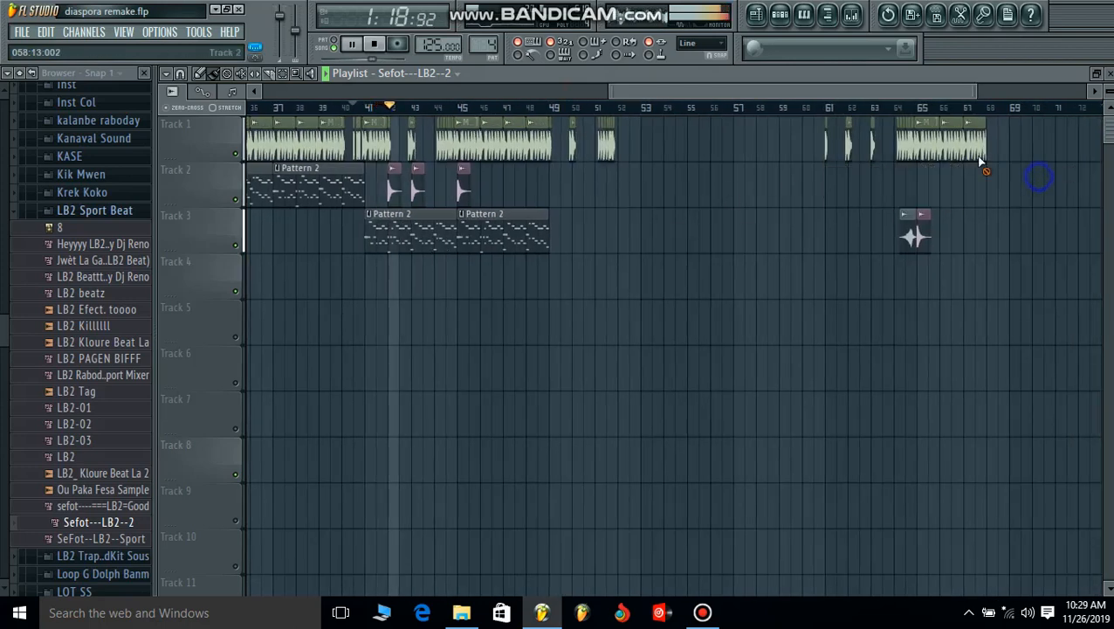